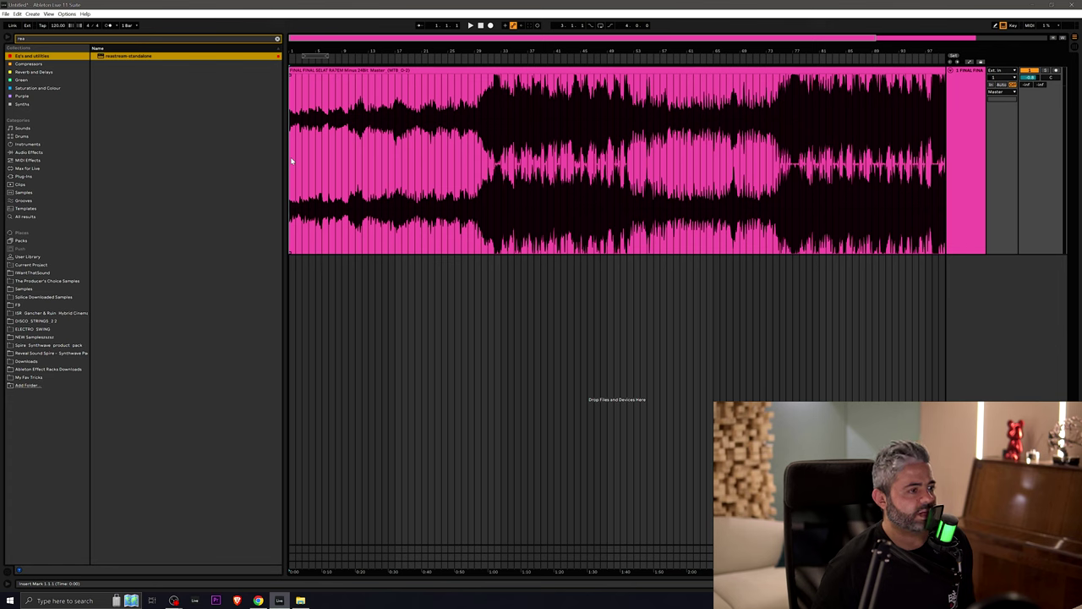
- Play back the finished master track and fit the complete waveform in the arrangement view
key("space")
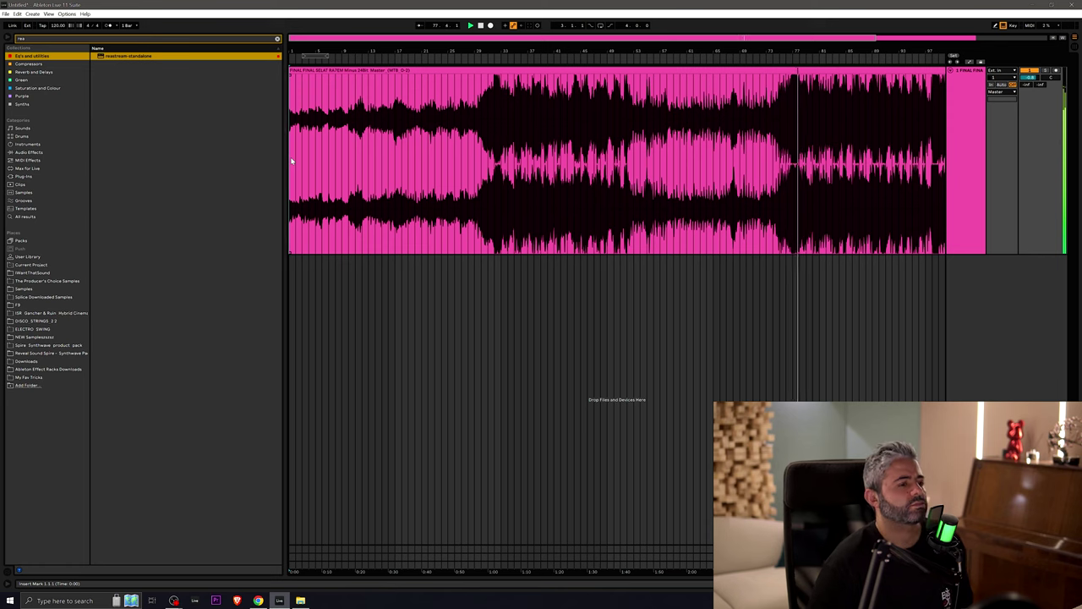
scroll(328, 157, "down", 1)
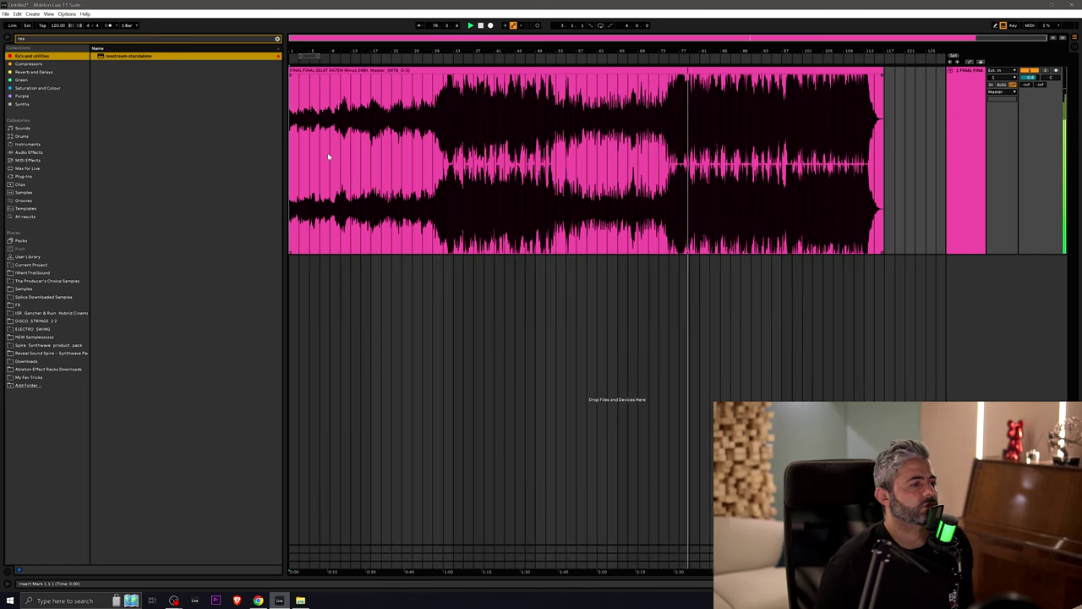
left_click(350, 210)
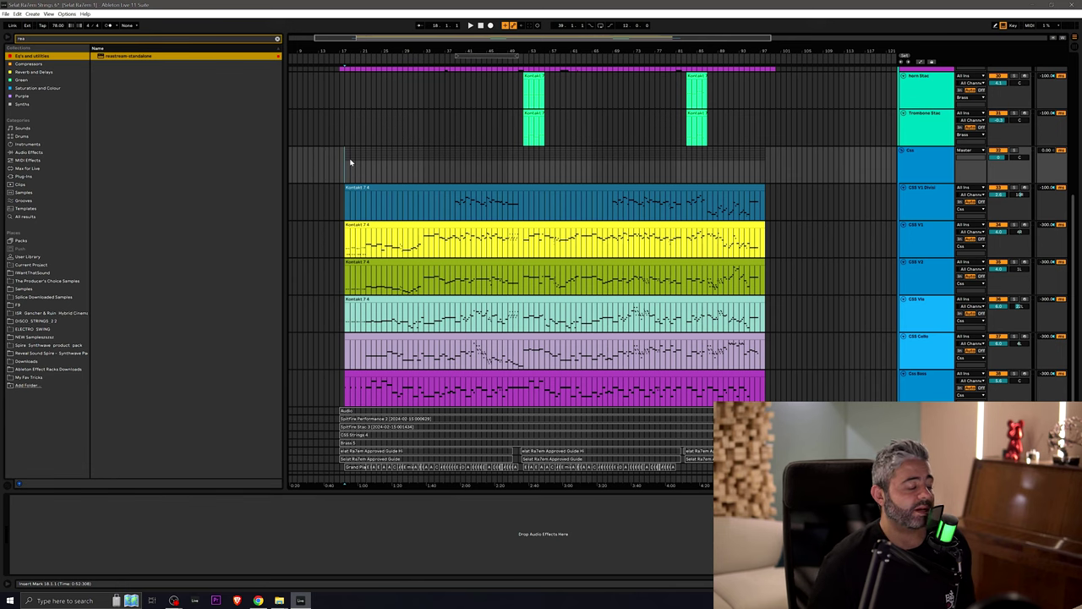
- Examine the MIDI clips of the brass group and the CSS string group across the orchestral arrangement
scroll(392, 336, "down", 1)
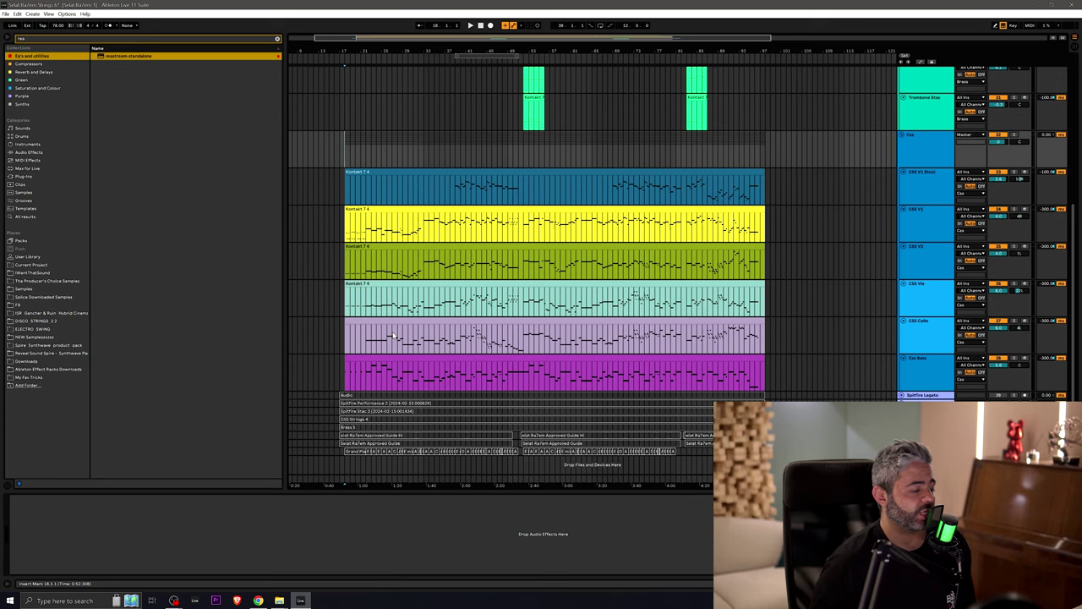
scroll(377, 288, "up", 5)
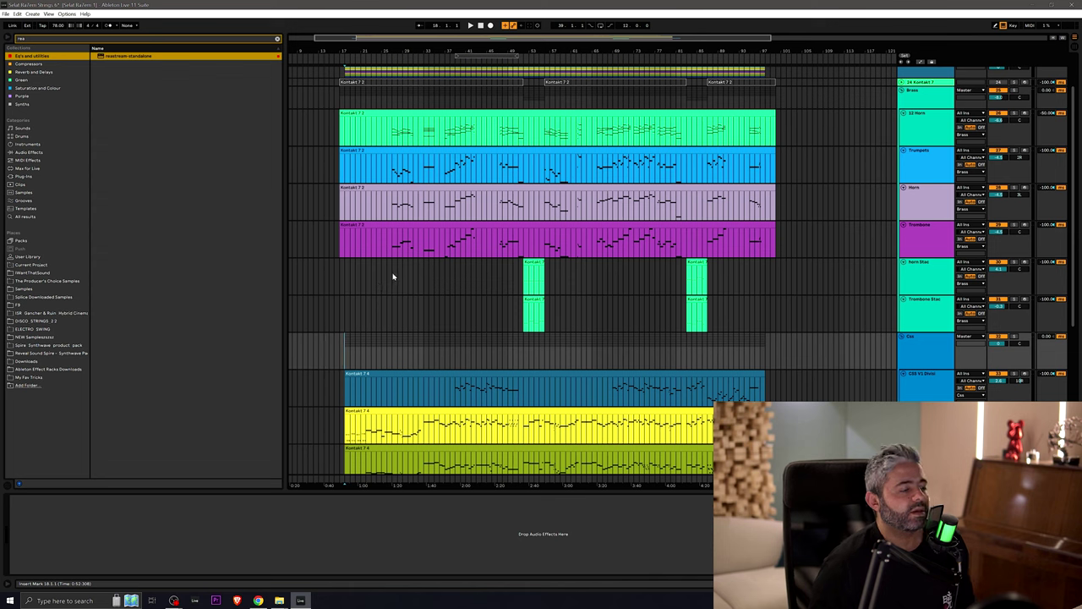
scroll(394, 276, "down", 5)
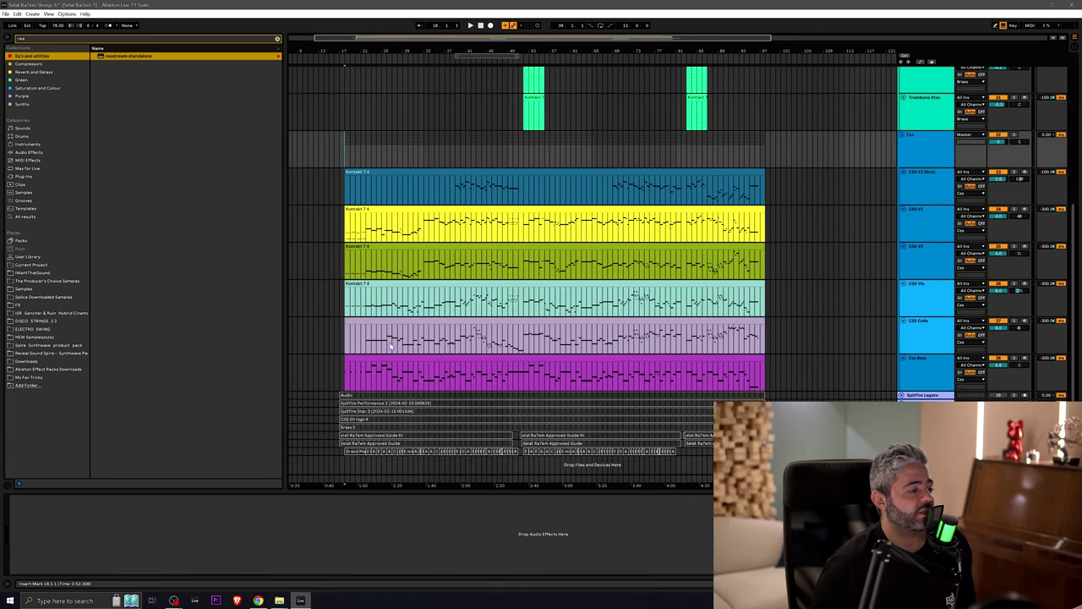
scroll(761, 313, "up", 3)
scroll(759, 315, "up", 1)
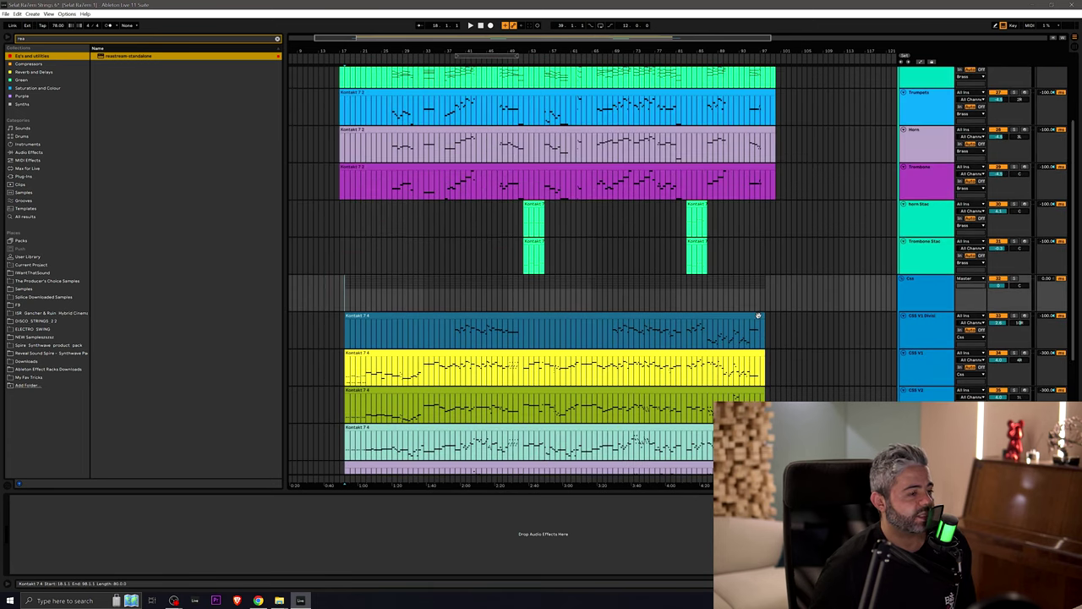
scroll(779, 313, "up", 6)
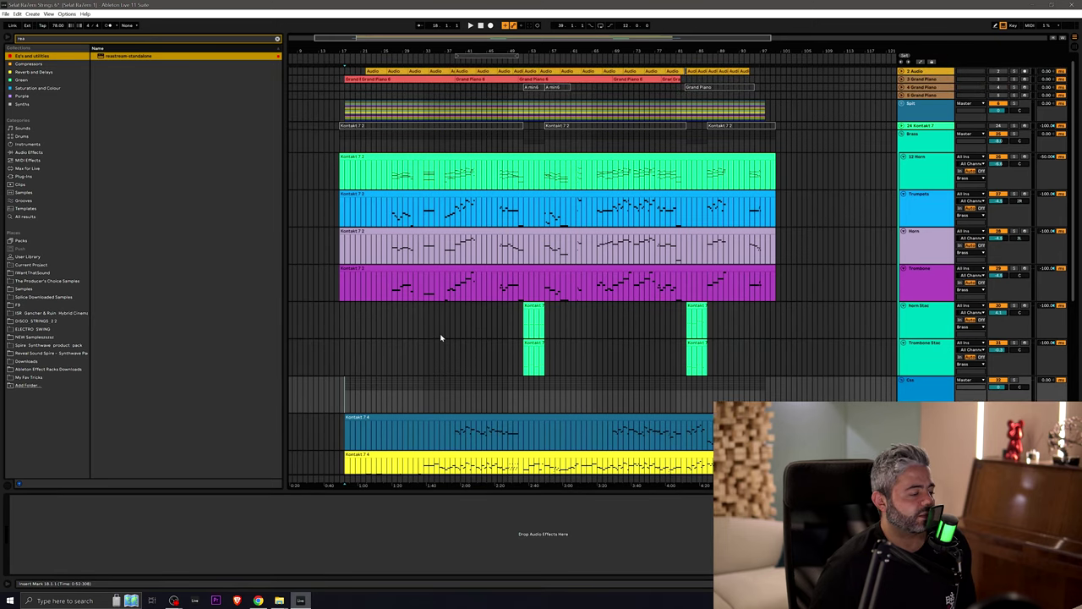
scroll(438, 355, "down", 1)
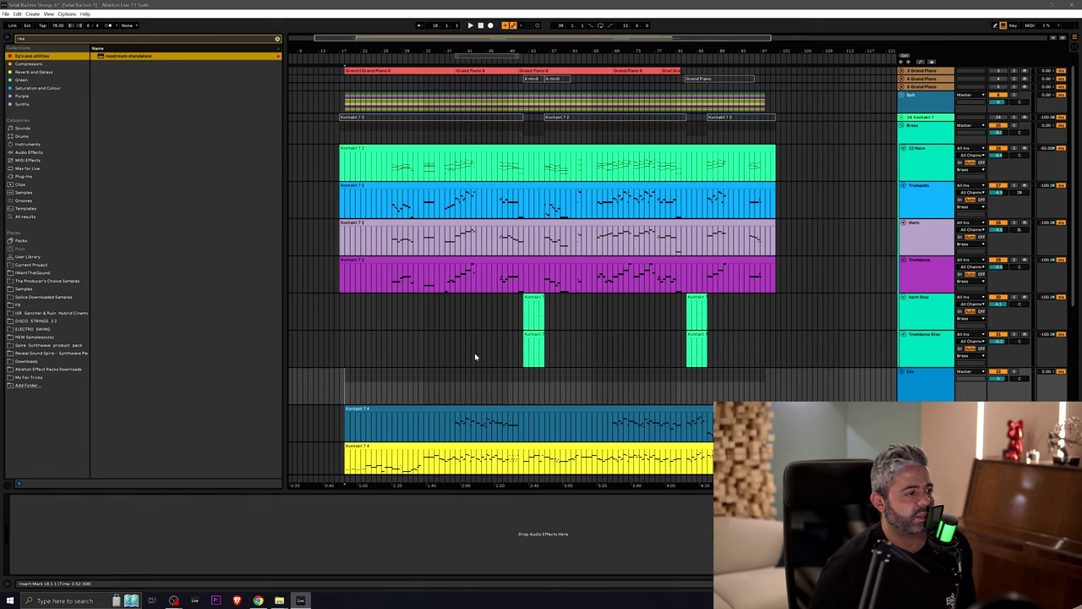
scroll(486, 387, "down", 5)
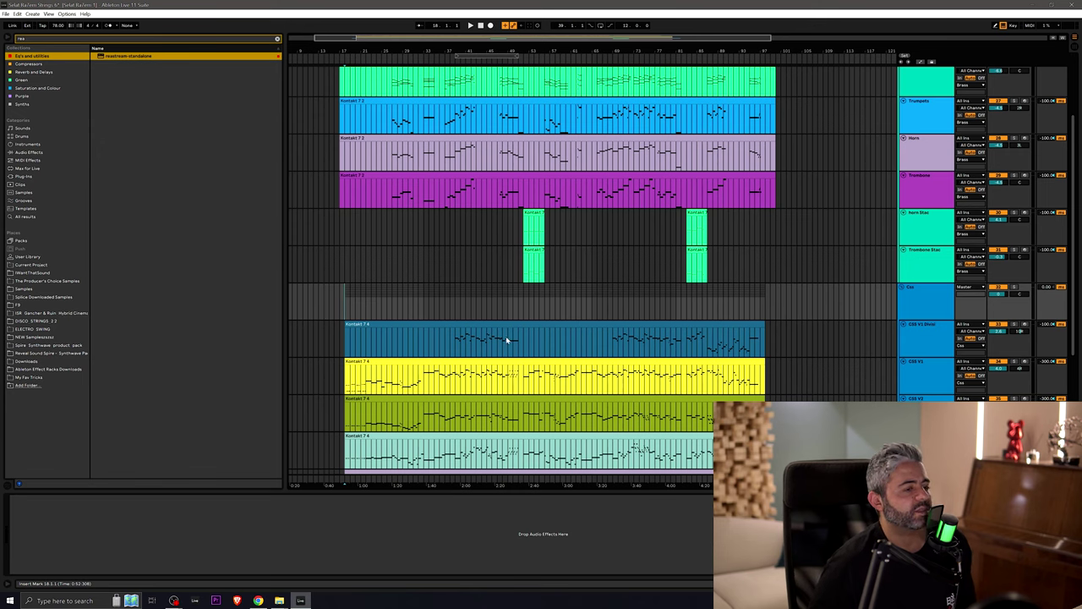
scroll(508, 339, "down", 5)
scroll(548, 330, "down", 3)
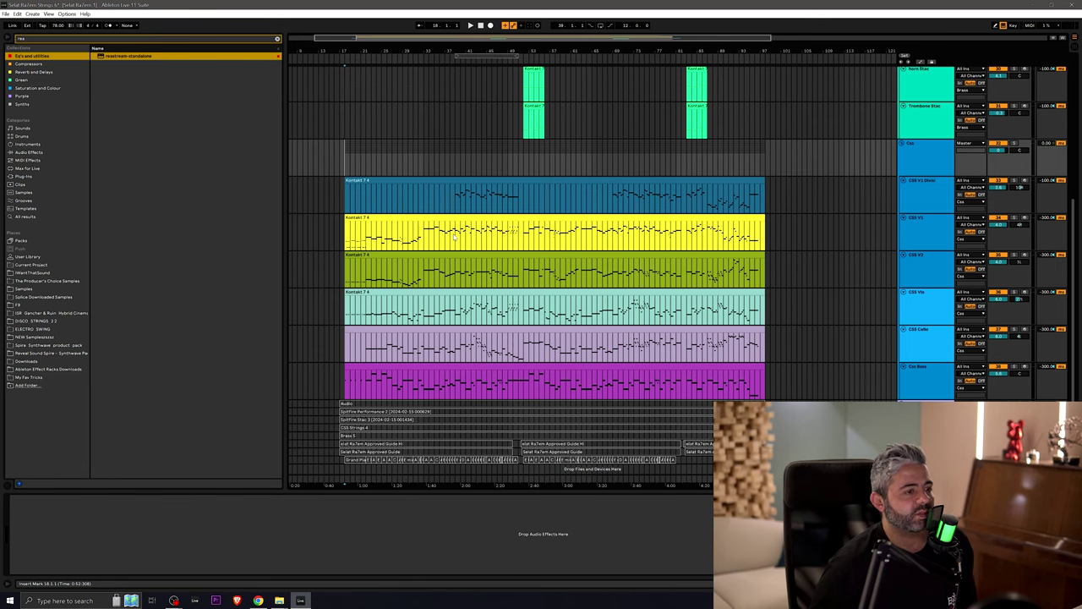
scroll(452, 241, "up", 10)
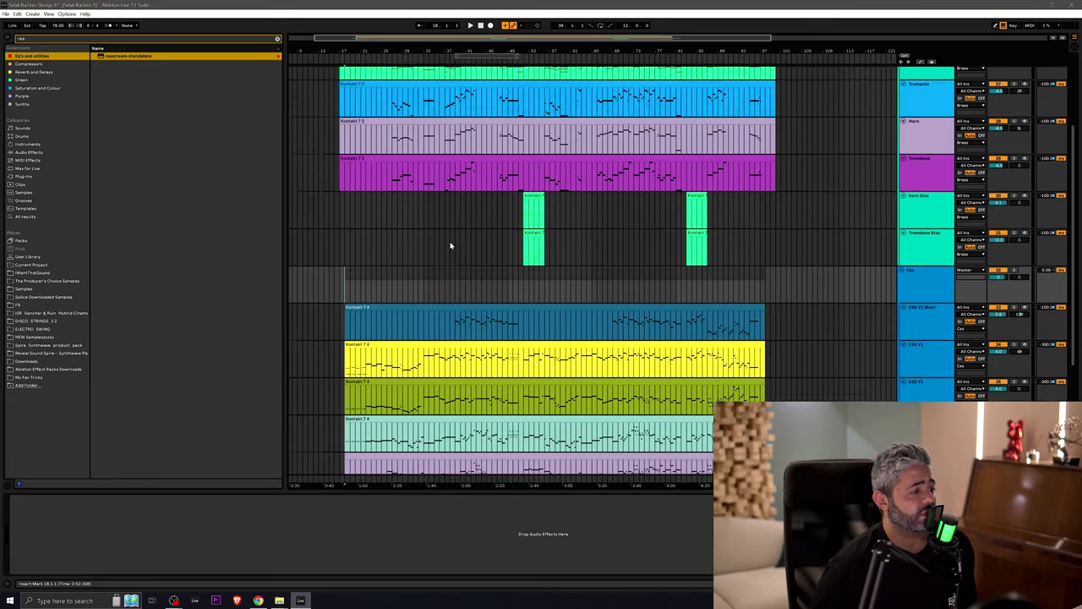
left_click(359, 196)
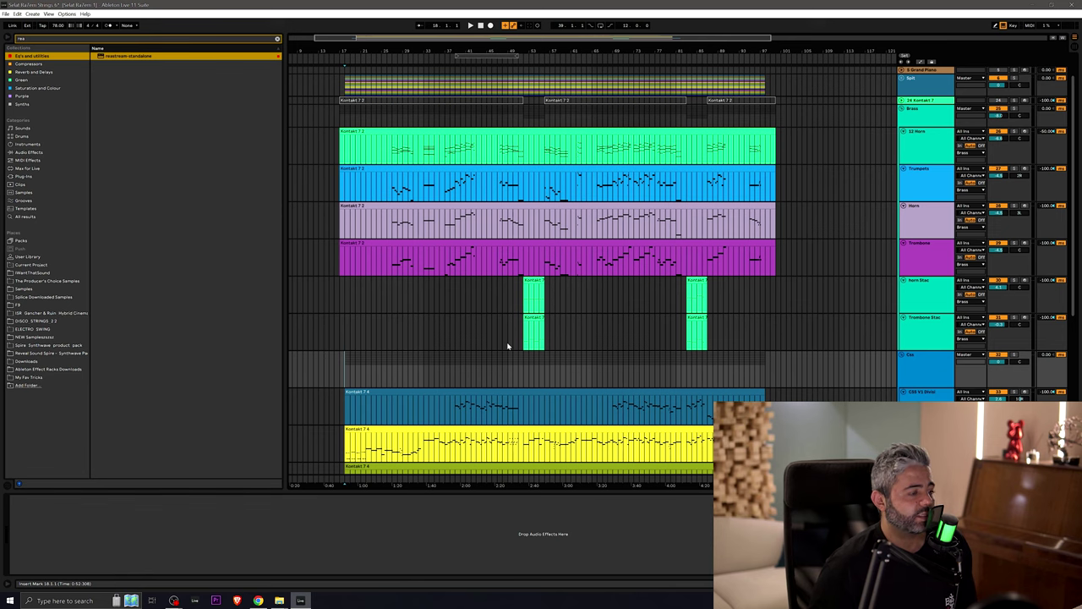
- Close the Kontakt window of the CSS V1 track and follow the string section's playback along the timeline
scroll(508, 346, "down", 5)
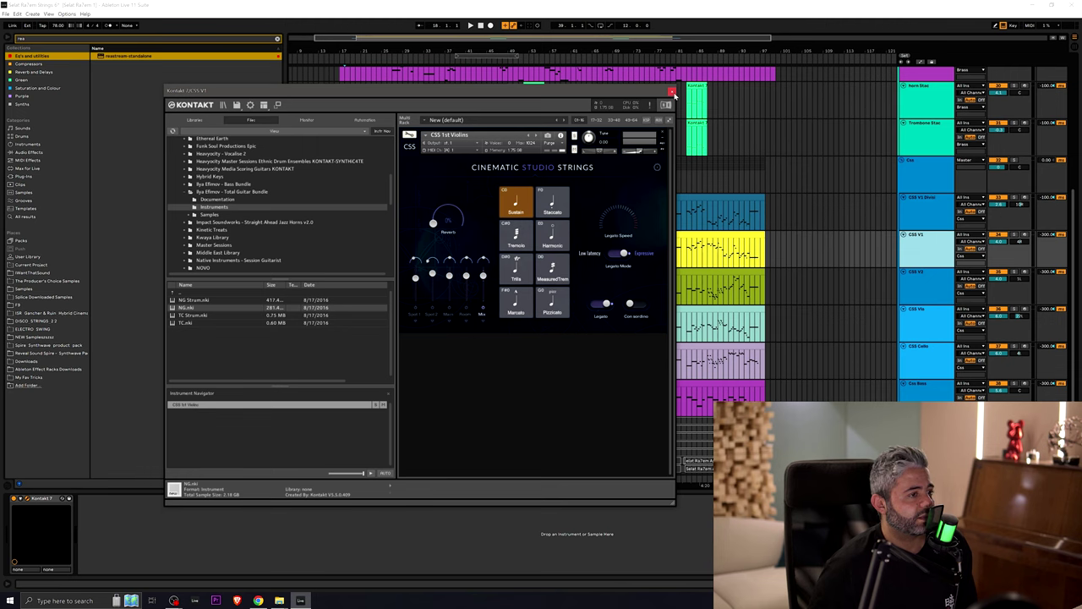
left_click(672, 93)
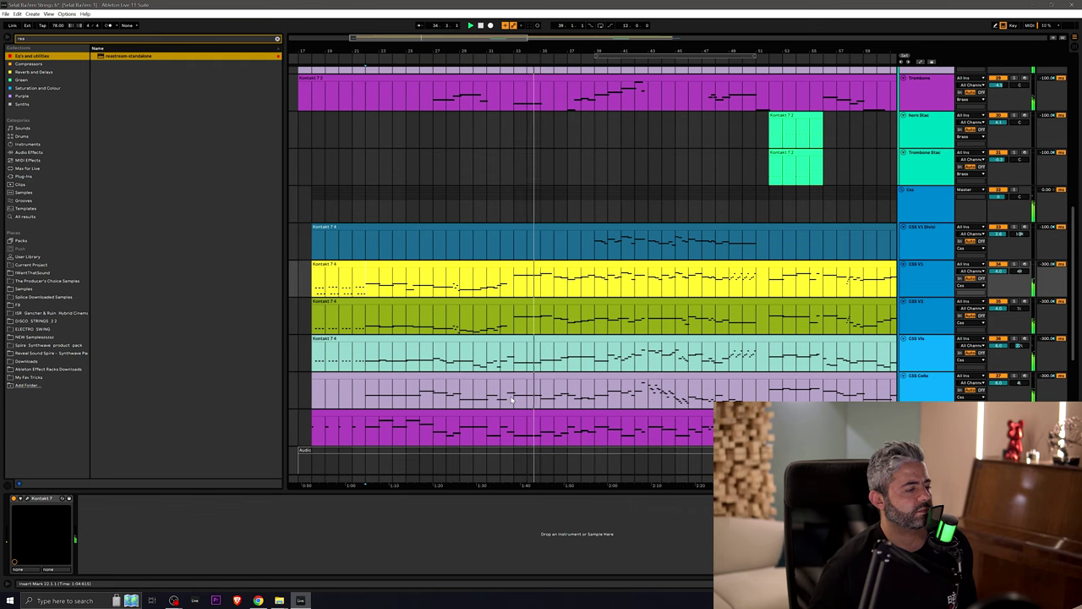
scroll(512, 401, "right", 2)
scroll(512, 400, "right", 1)
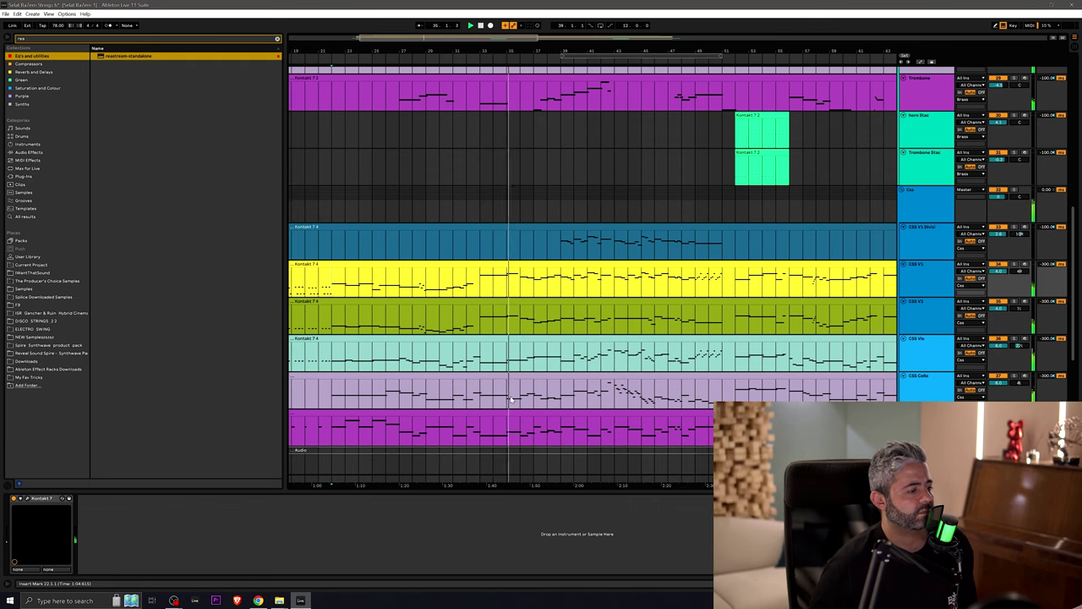
scroll(512, 401, "right", 2)
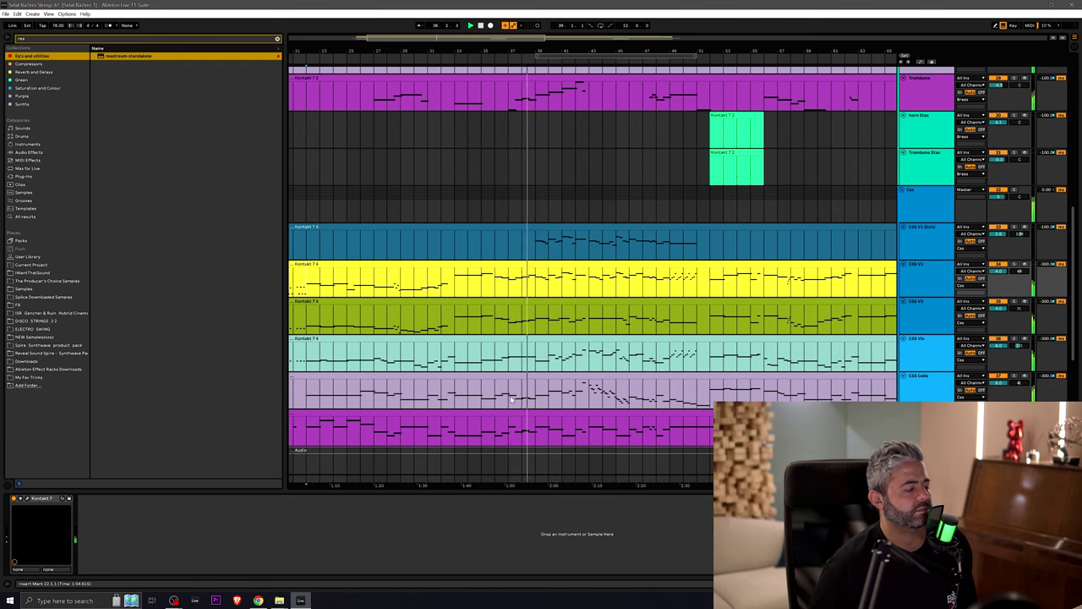
scroll(511, 400, "right", 1)
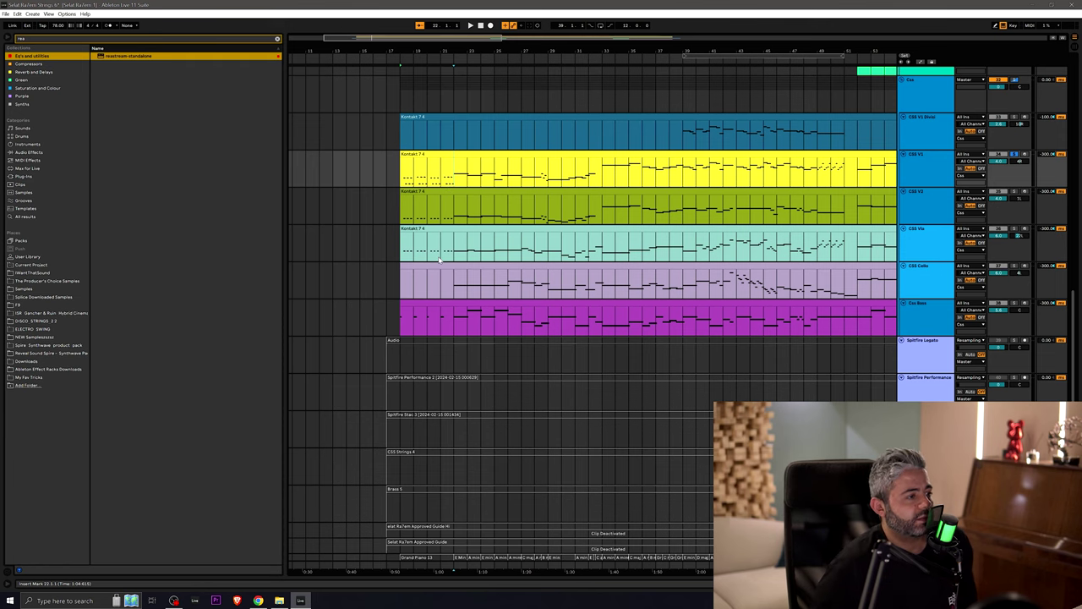
- Open the CSS V1 clip's notes in the piano roll and inspect the passage where the long notes begin
scroll(441, 254, "right", 1)
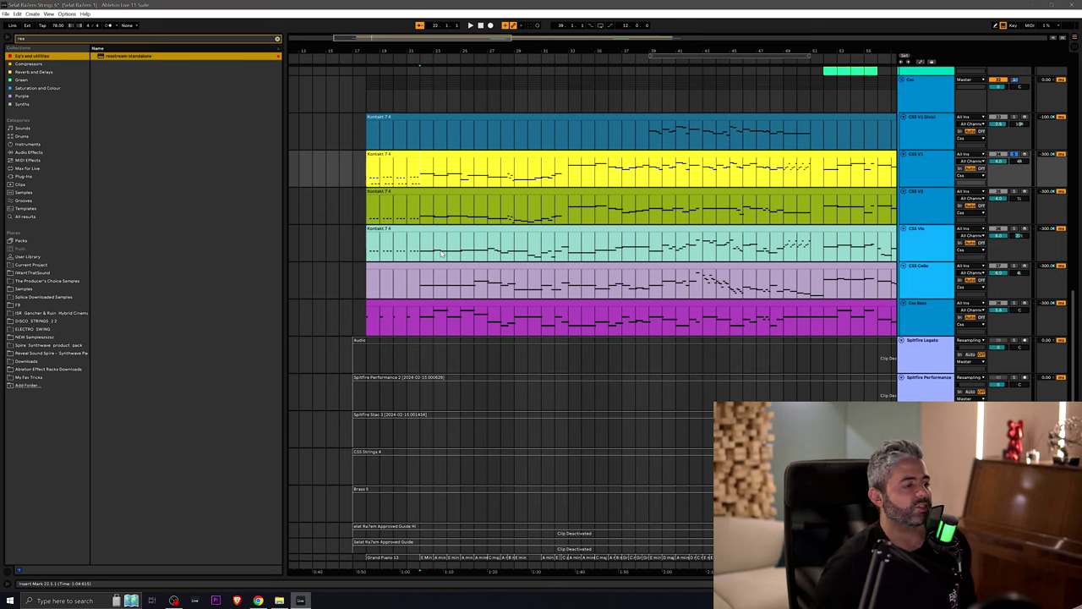
double_click(432, 155)
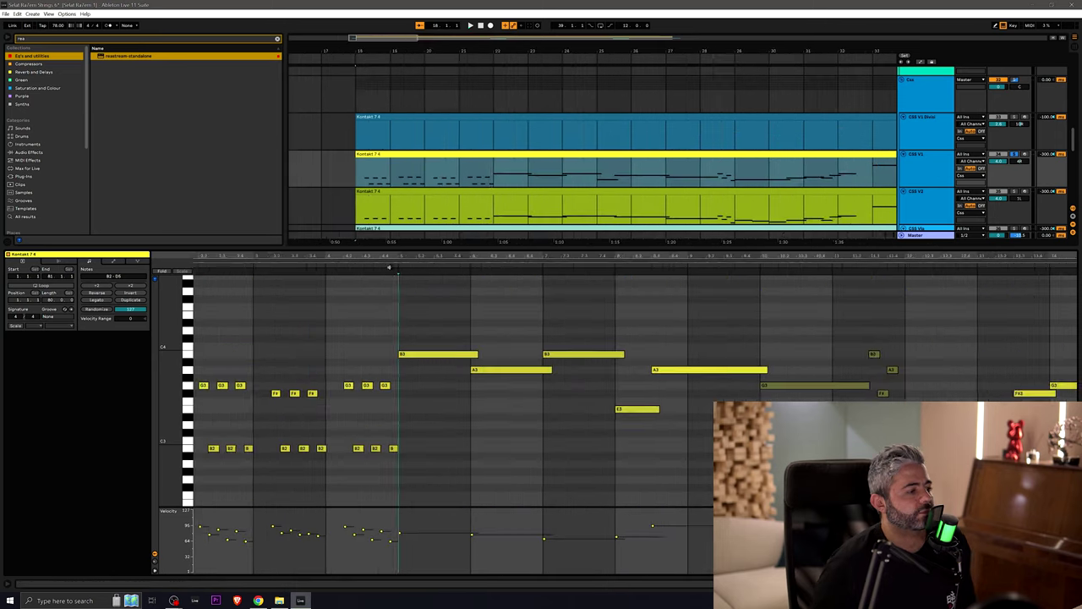
left_click(389, 266)
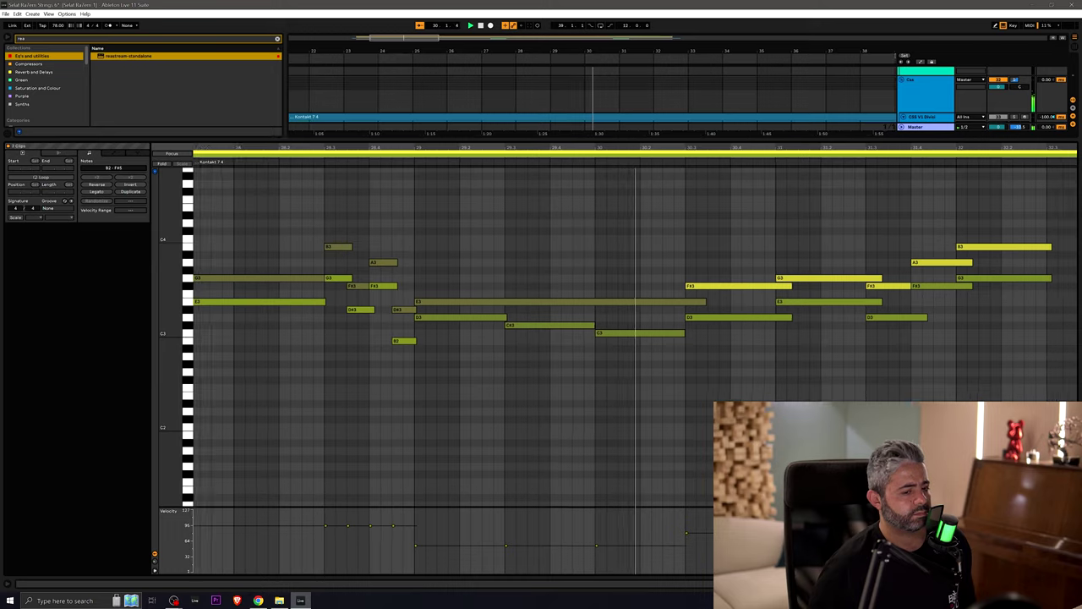
- Solo the CSS Cello and CSS V1 Divisi tracks, and open the CSS string clips from V1 Divisi to Bass together for viewing
key("ctrl+alt+l")
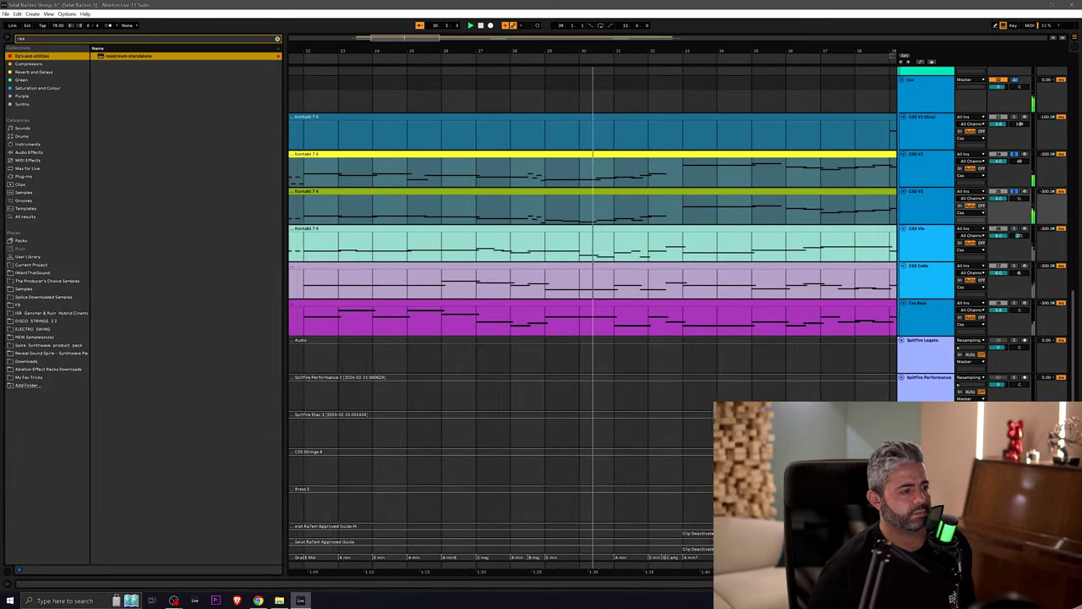
left_click(1015, 268)
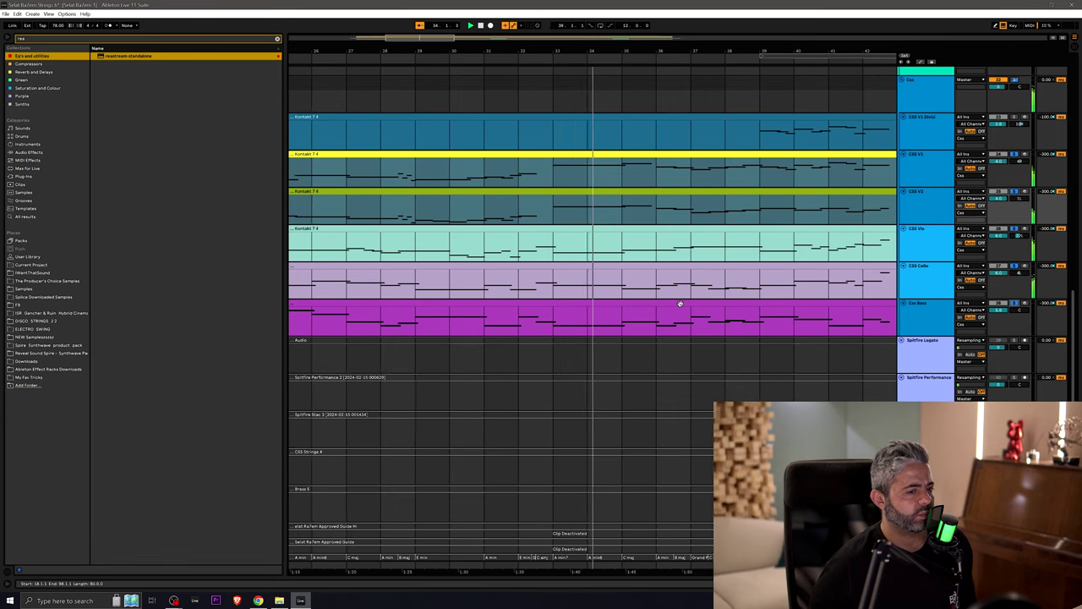
left_click(1015, 117)
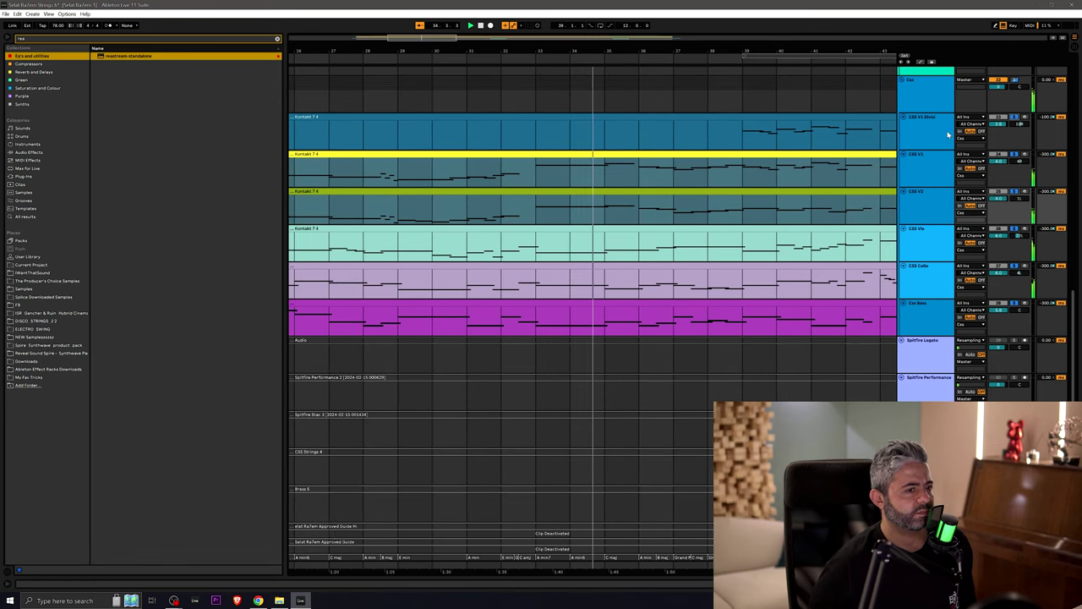
left_click(674, 117)
double_click(669, 303, "shift")
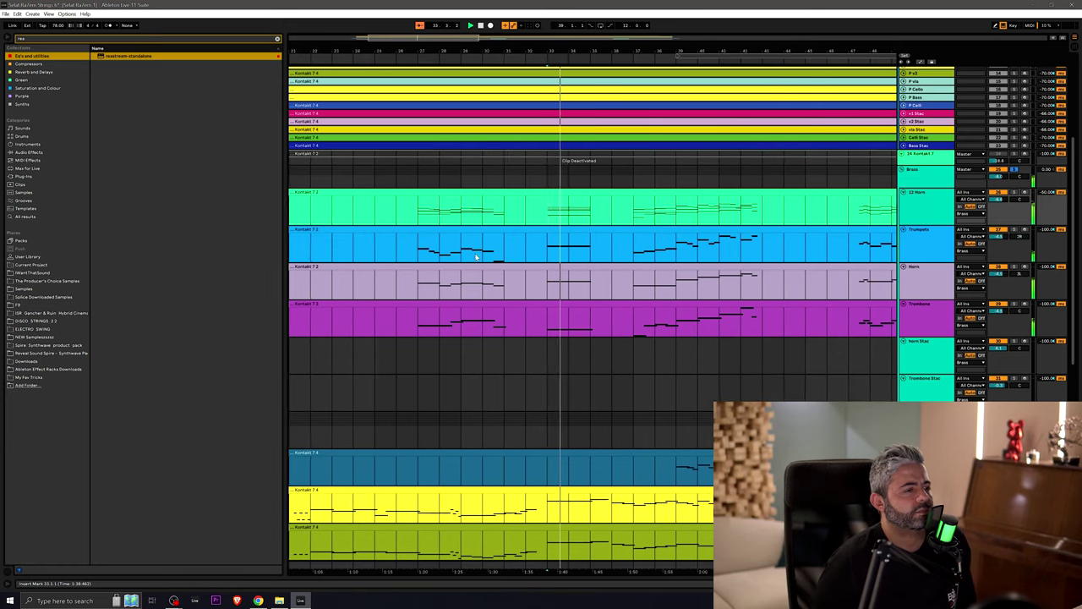
- Review the soloed brass parts from bar 37 onward across the horn, trumpet and trombone tracks
scroll(499, 260, "right", 2)
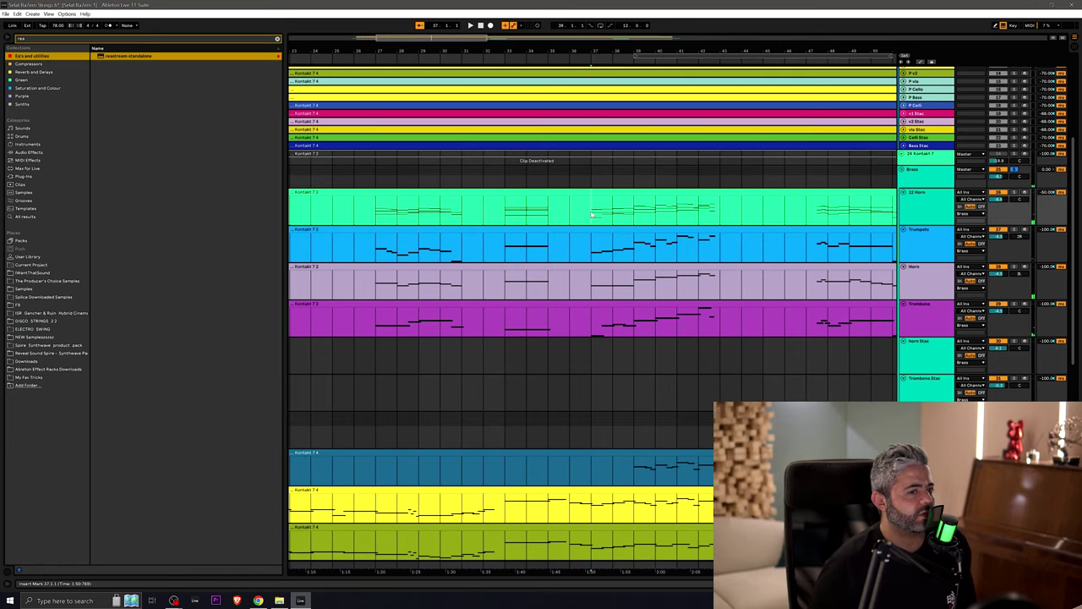
scroll(596, 237, "right", 4)
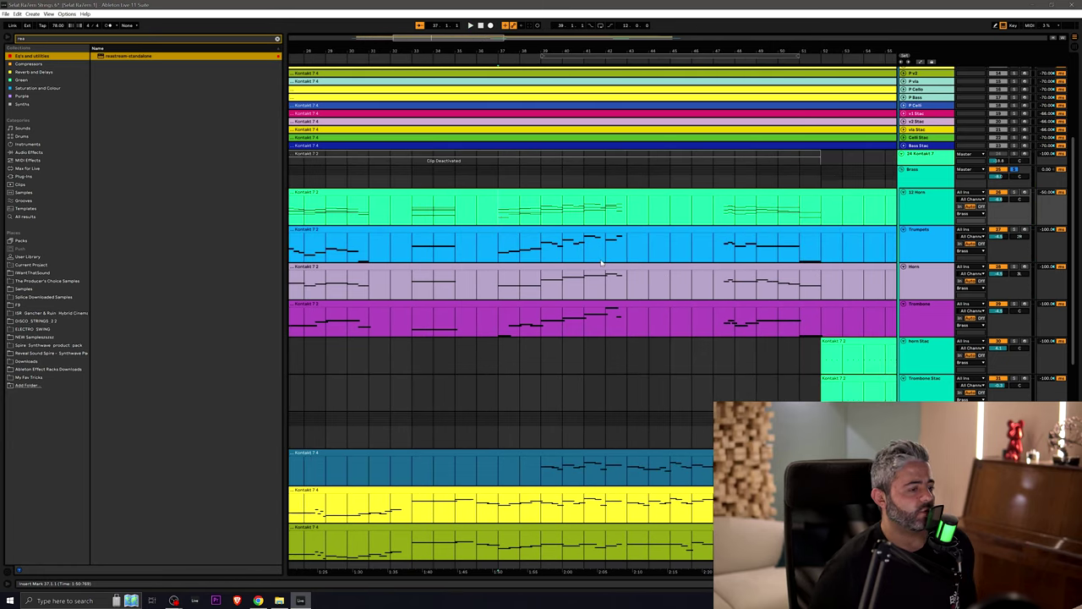